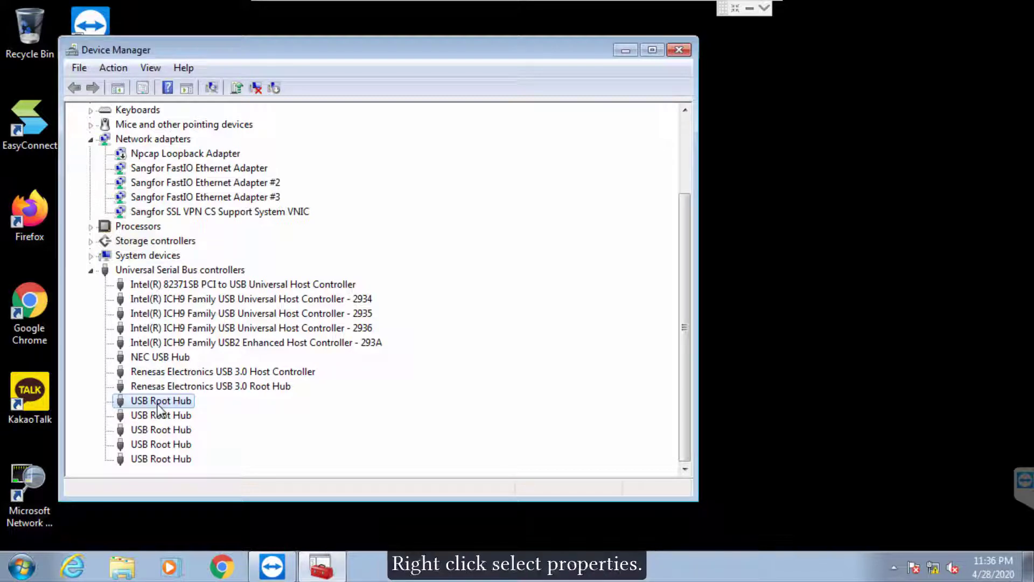
# Step: Look up the Hardware Ids property in the details of the first USB Root Hub
pyautogui.rightClick(157, 406)
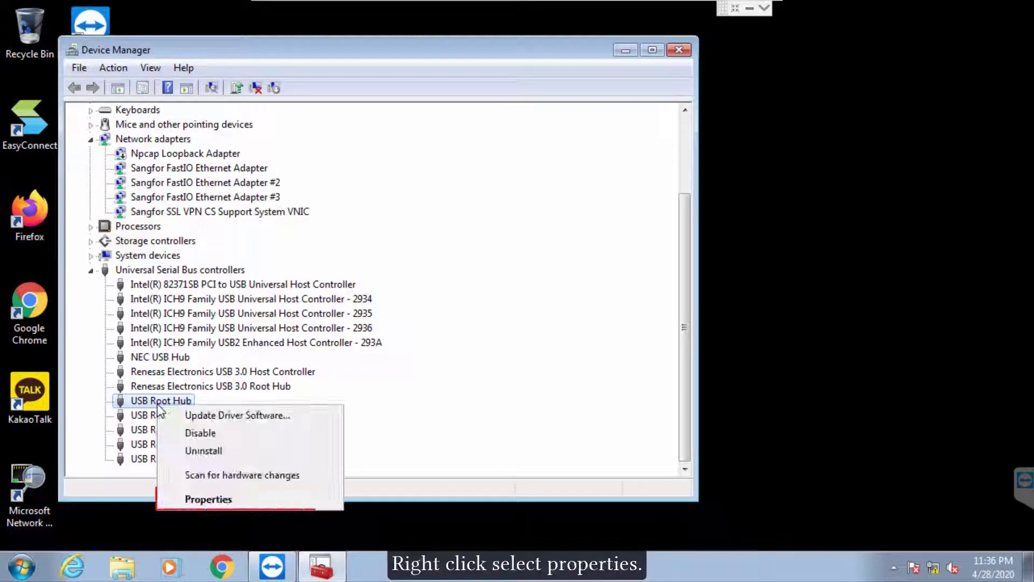
pyautogui.click(209, 499)
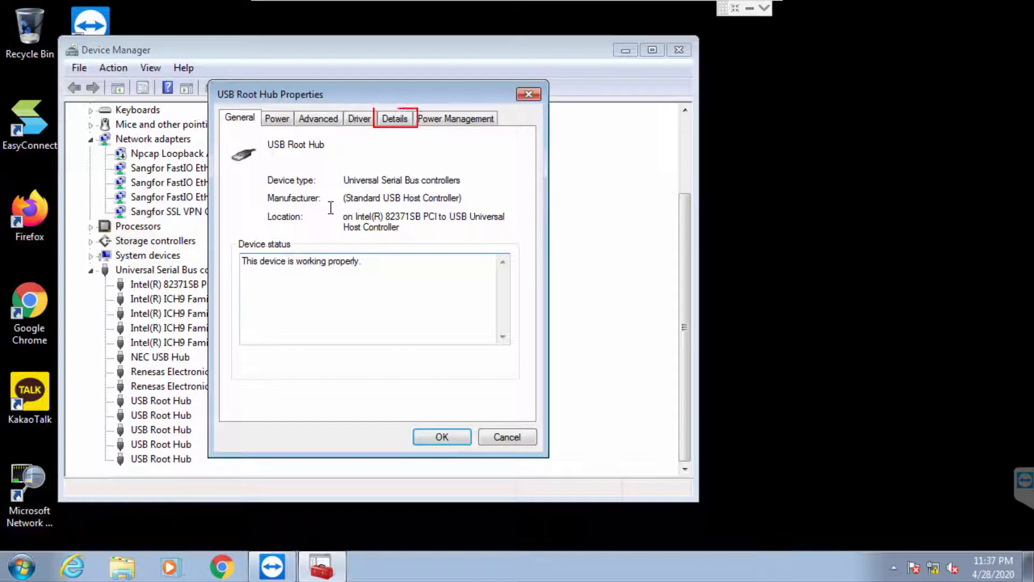
pyautogui.click(399, 123)
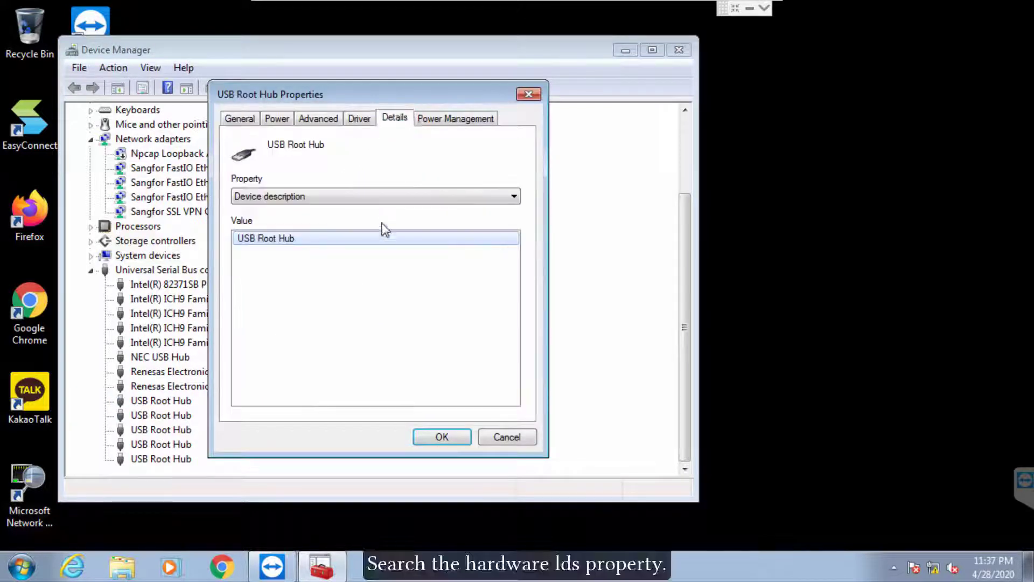
pyautogui.click(393, 199)
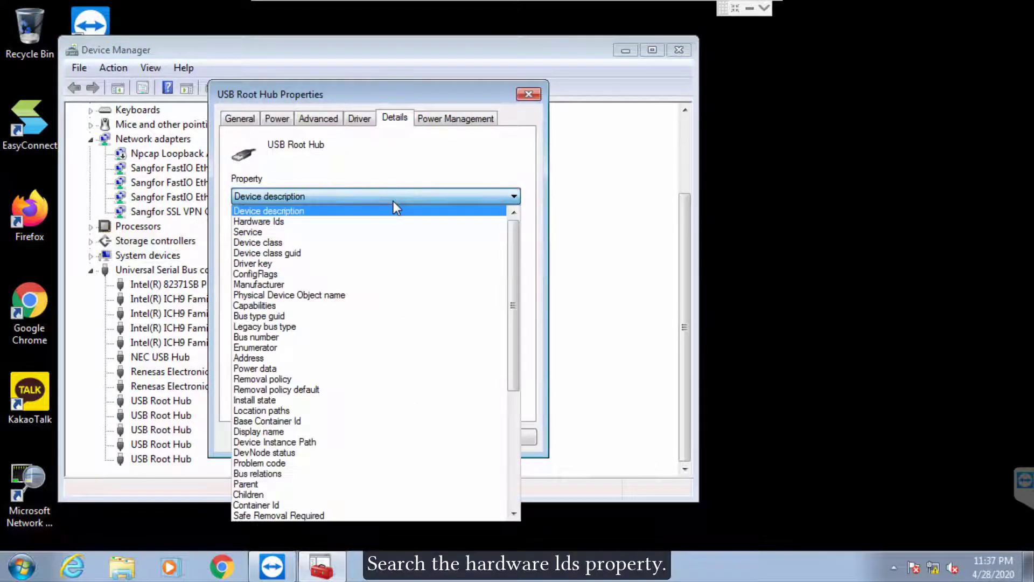
pyautogui.click(338, 221)
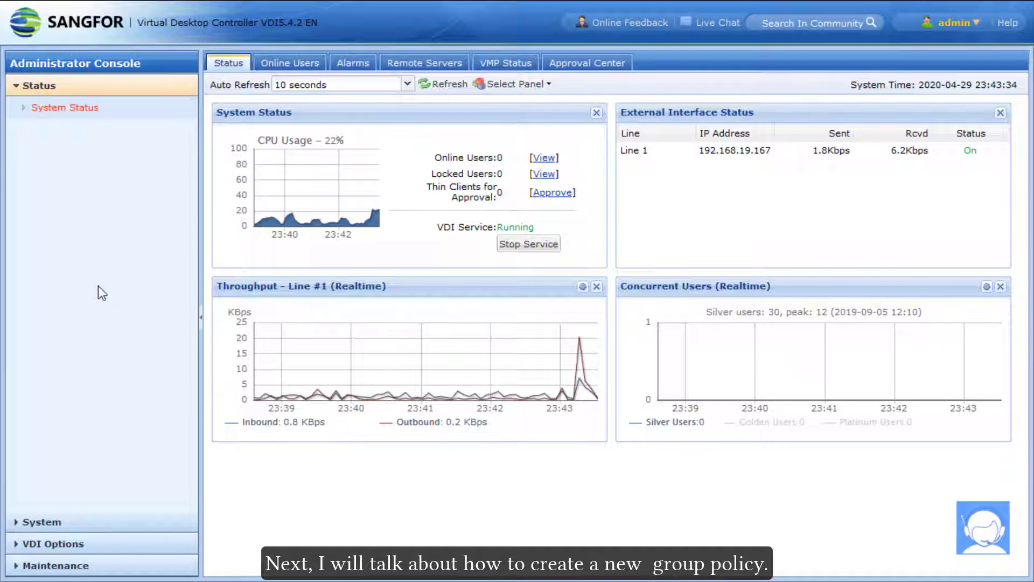
# Step: In the Sangfor Virtual Desktop Controller console, start a new blank policy set under VDI Options and name it "tutorial"
pyautogui.click(84, 545)
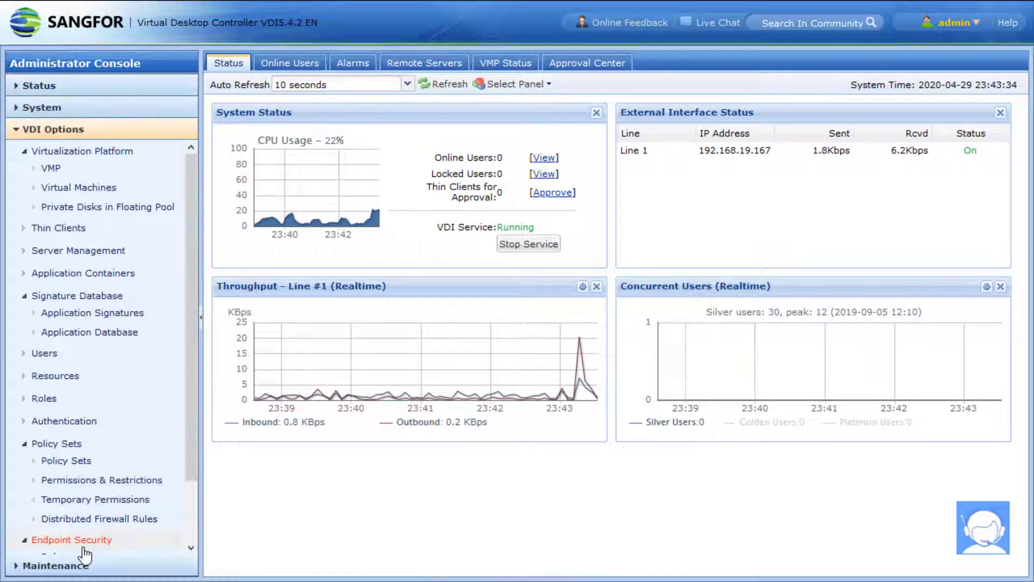
pyautogui.click(74, 461)
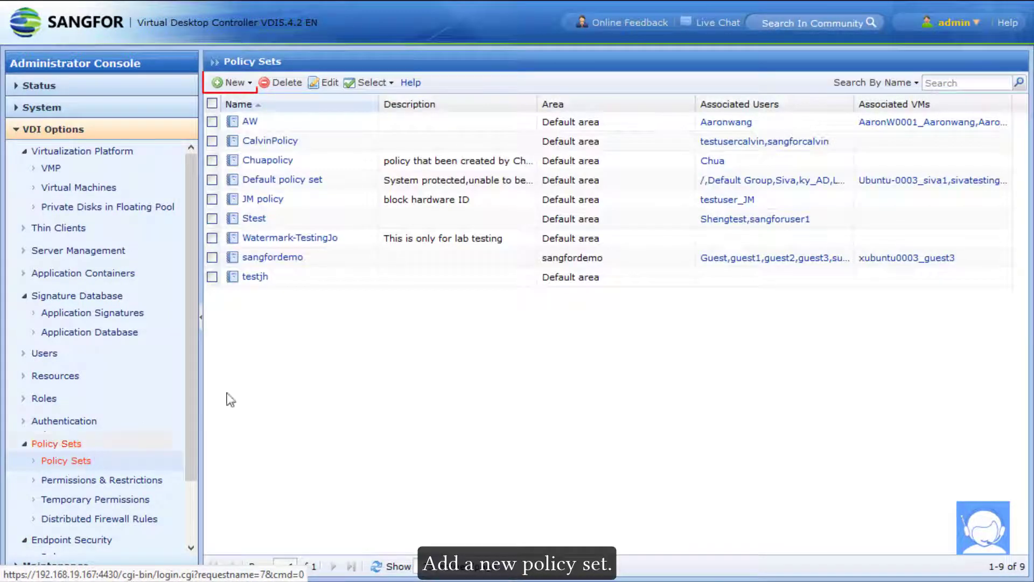
pyautogui.click(233, 83)
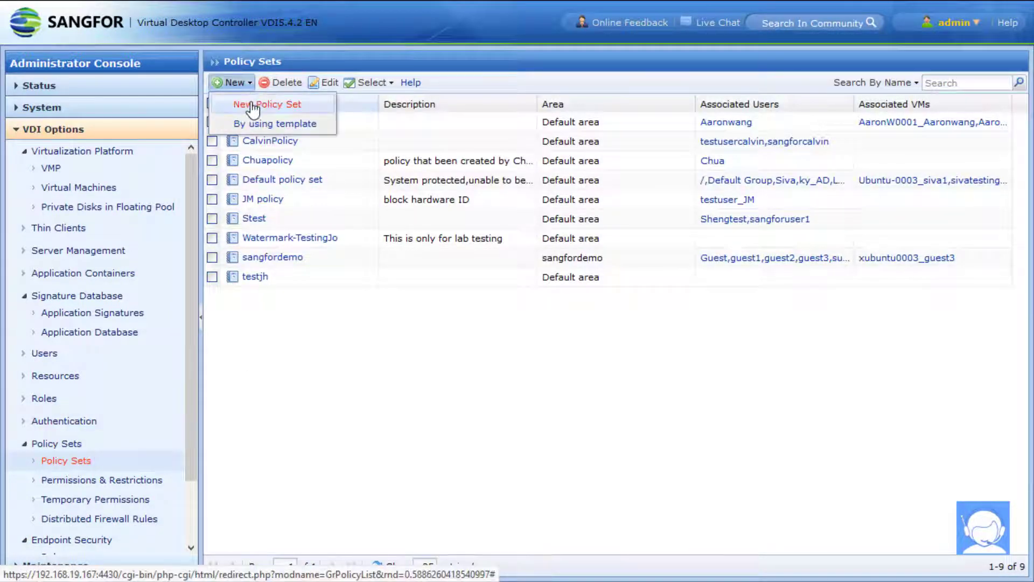
pyautogui.click(252, 105)
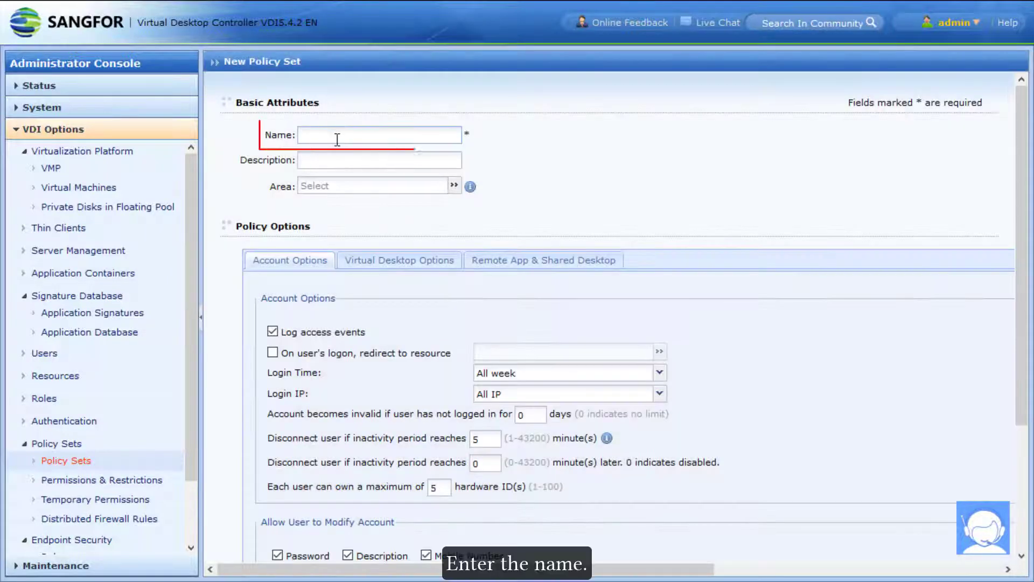
pyautogui.write('tutor')
pyautogui.press('BackSpace')
pyautogui.write('rial')
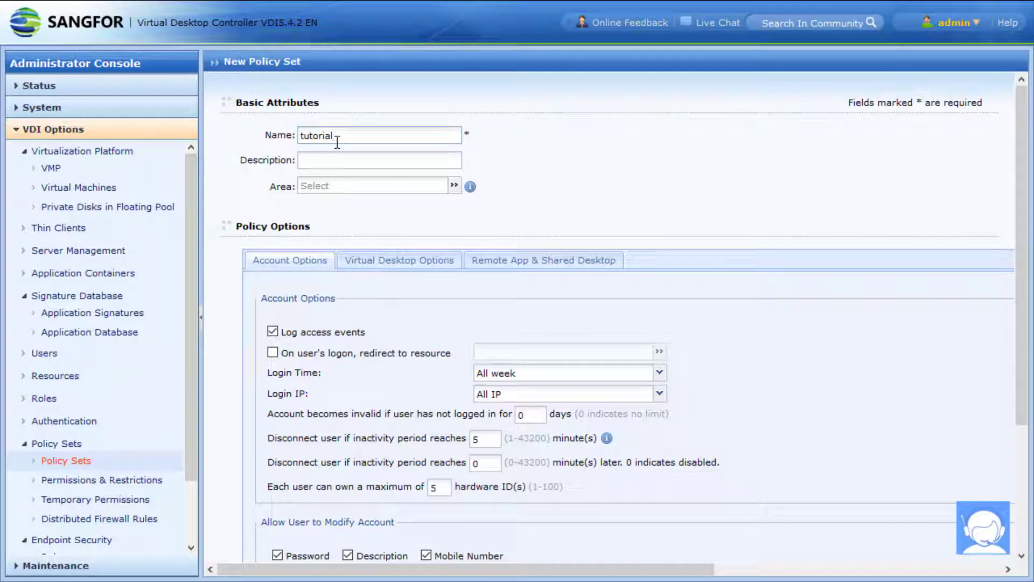
# Step: Assign the new policy set to Default area
pyautogui.click(454, 187)
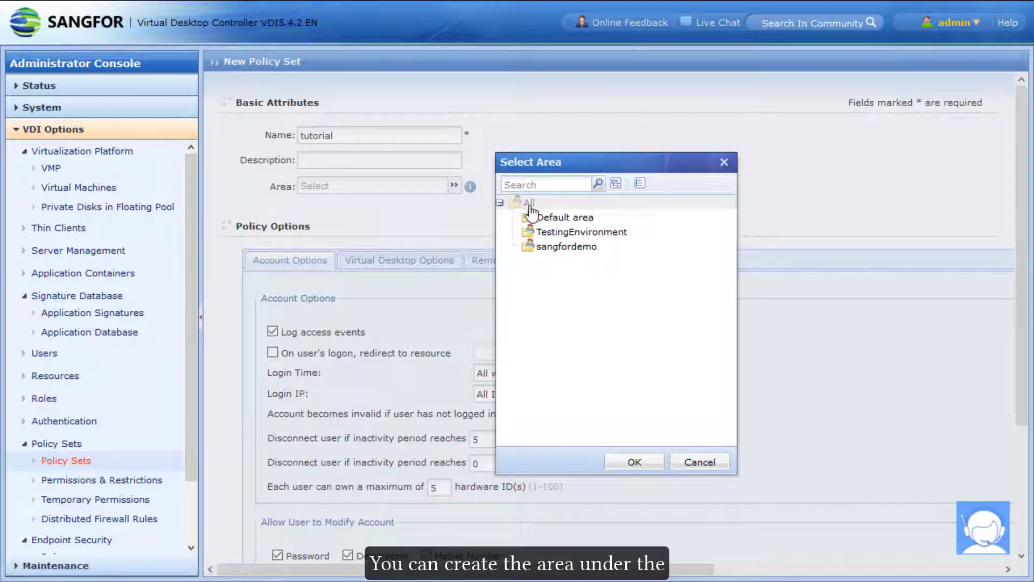
pyautogui.click(617, 222)
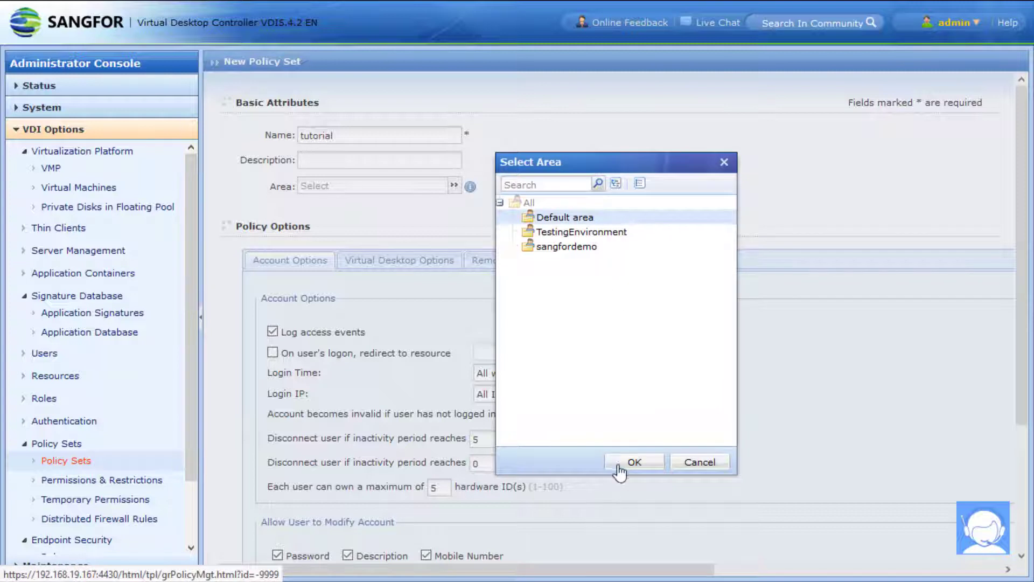
pyautogui.click(618, 466)
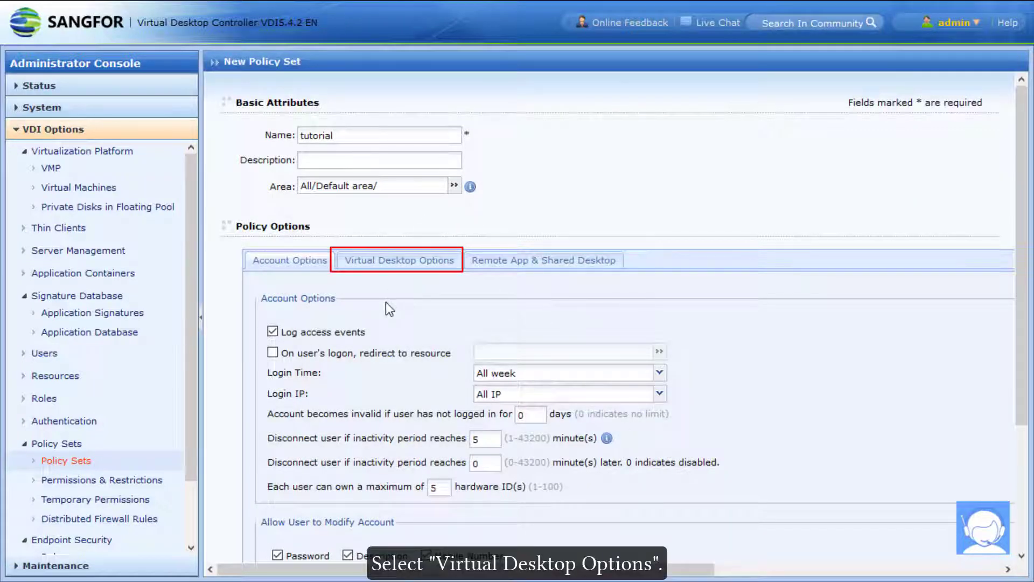
# Step: Enable USB storage device access with Read/Write permission in the policy set's virtual desktop options
pyautogui.click(381, 261)
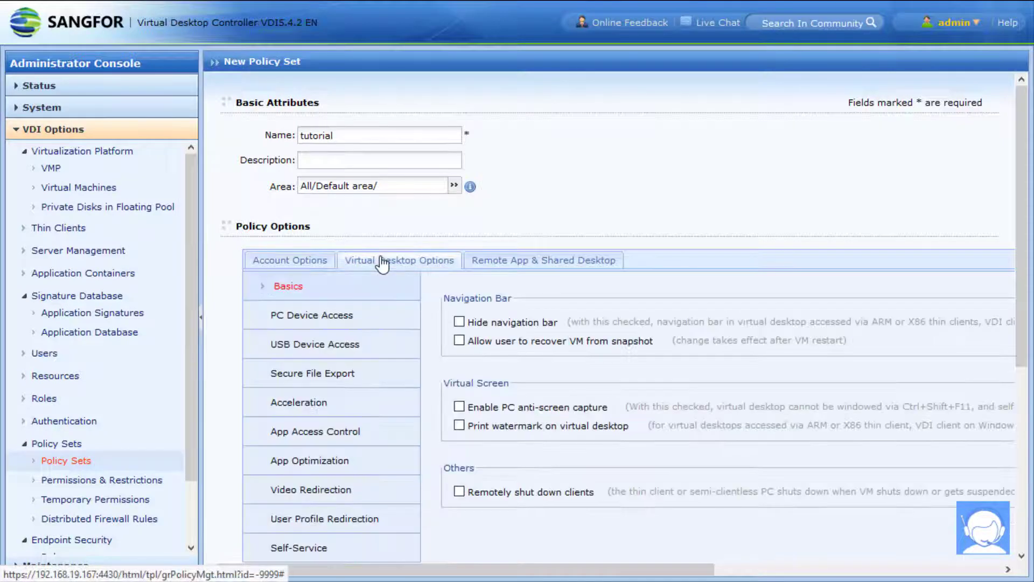
pyautogui.click(354, 350)
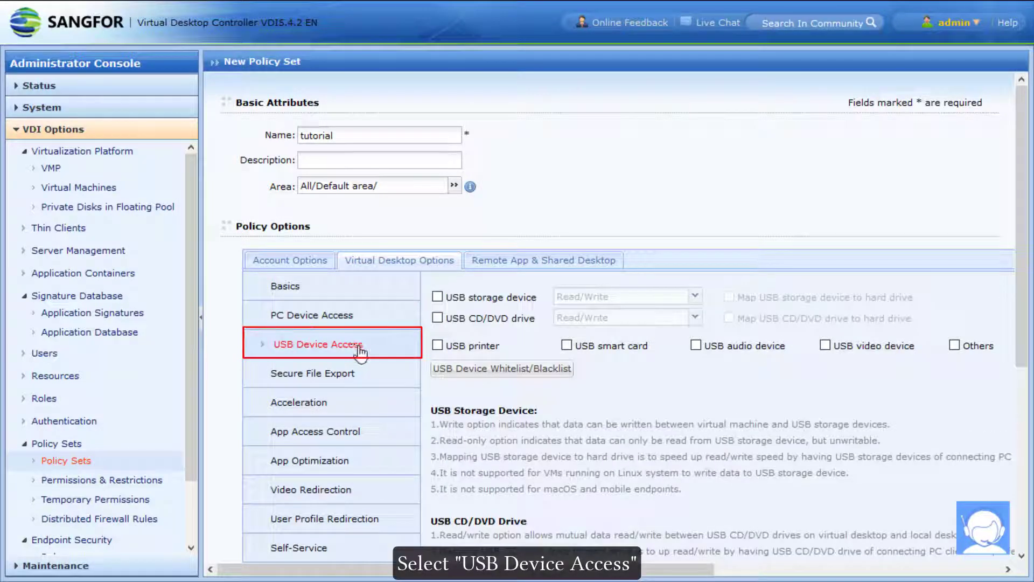
pyautogui.click(501, 298)
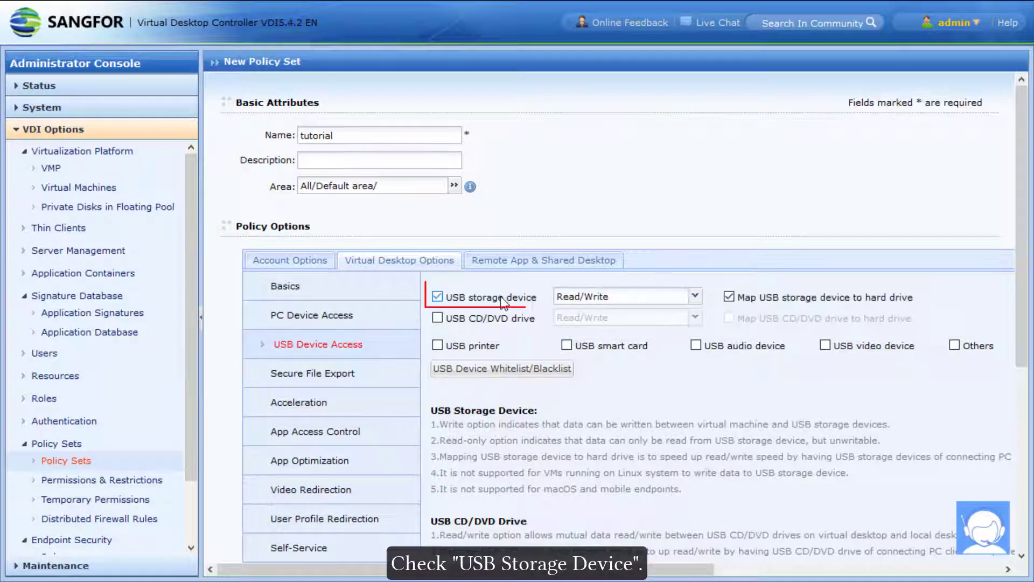
pyautogui.click(696, 296)
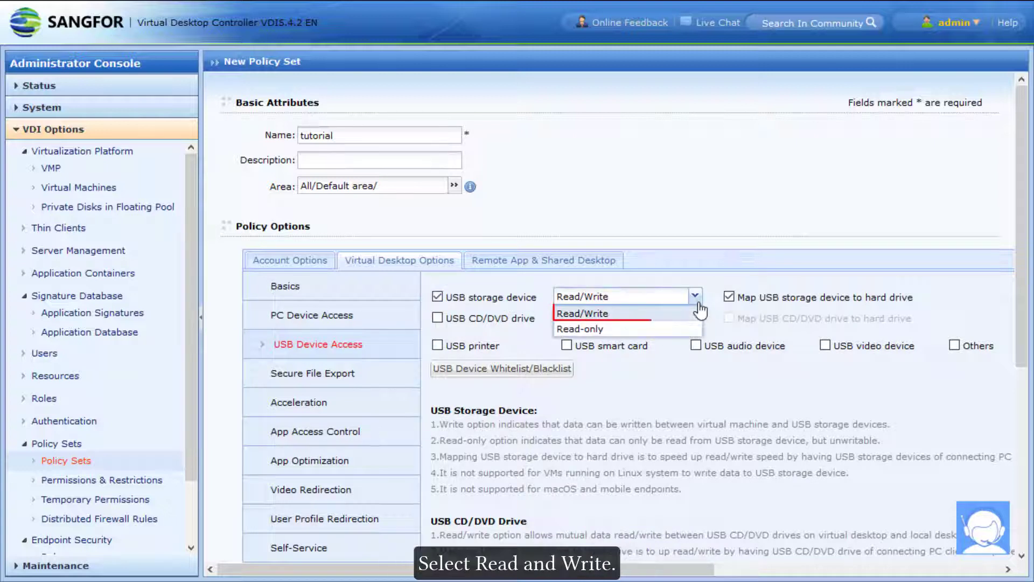
pyautogui.click(593, 313)
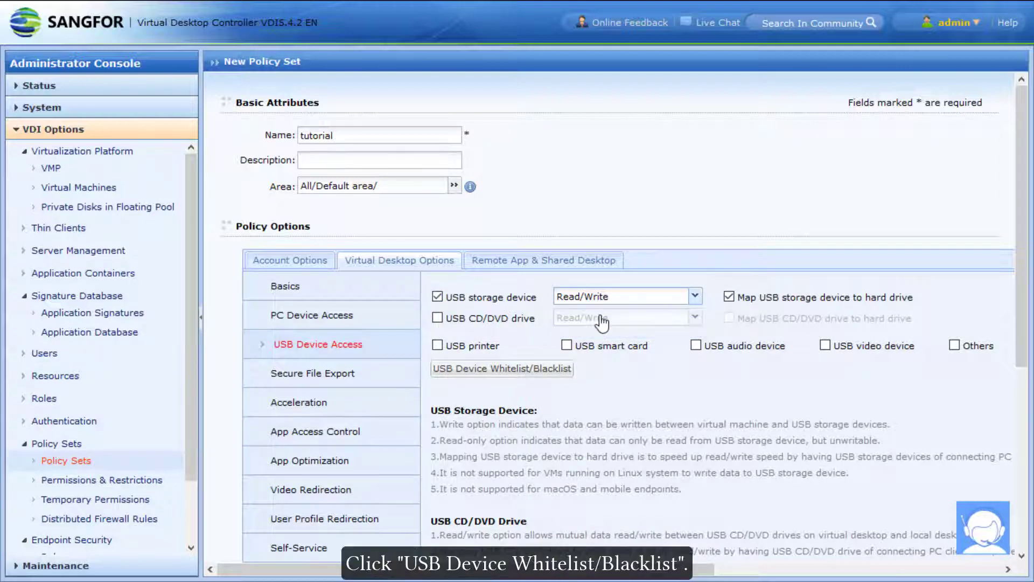
# Step: Add a mapping to the USB device whitelist/blacklist for USB VID:PID 8086:7020 with mapping permission Allow
pyautogui.click(523, 373)
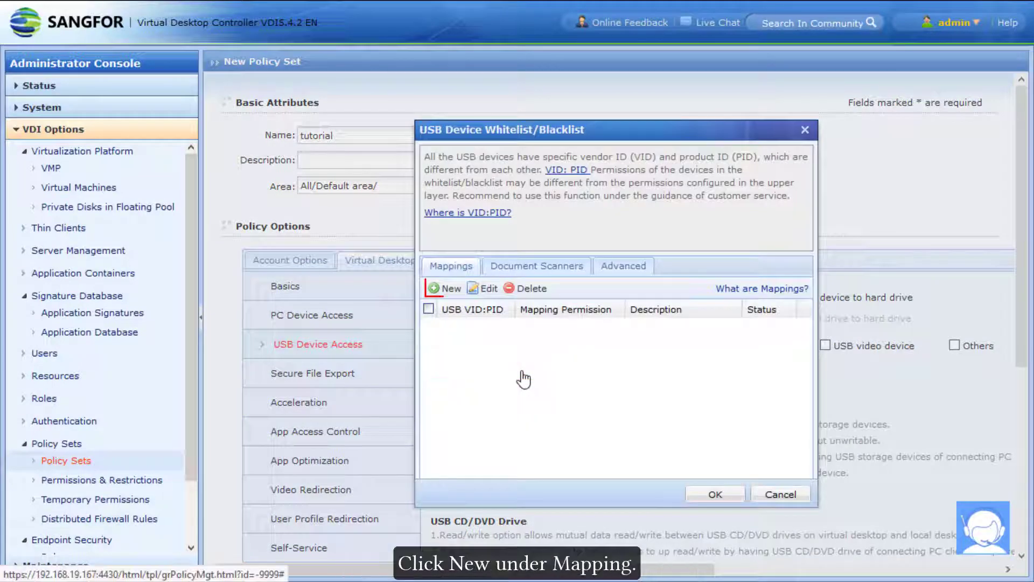
pyautogui.click(445, 295)
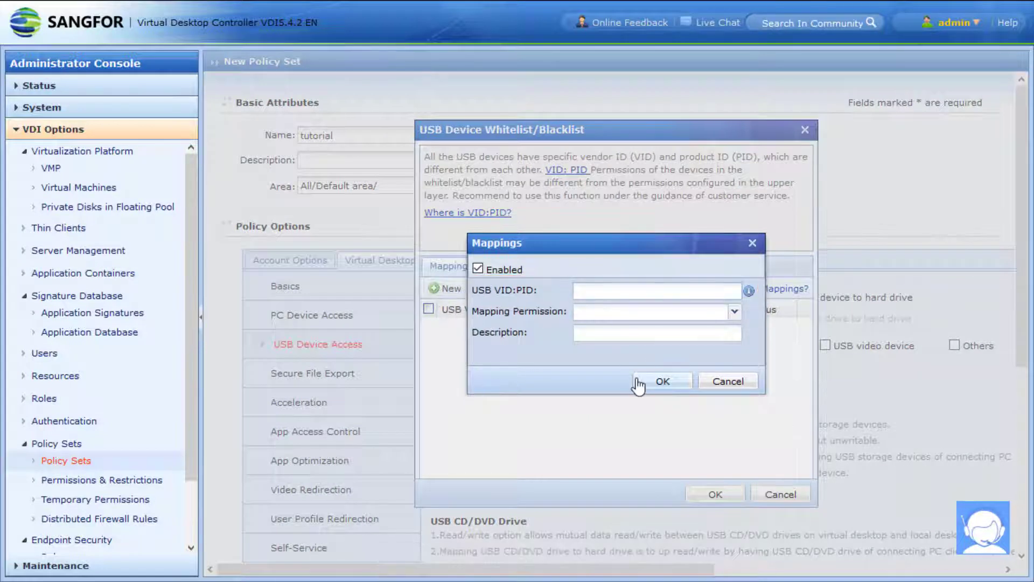
pyautogui.write('8086')
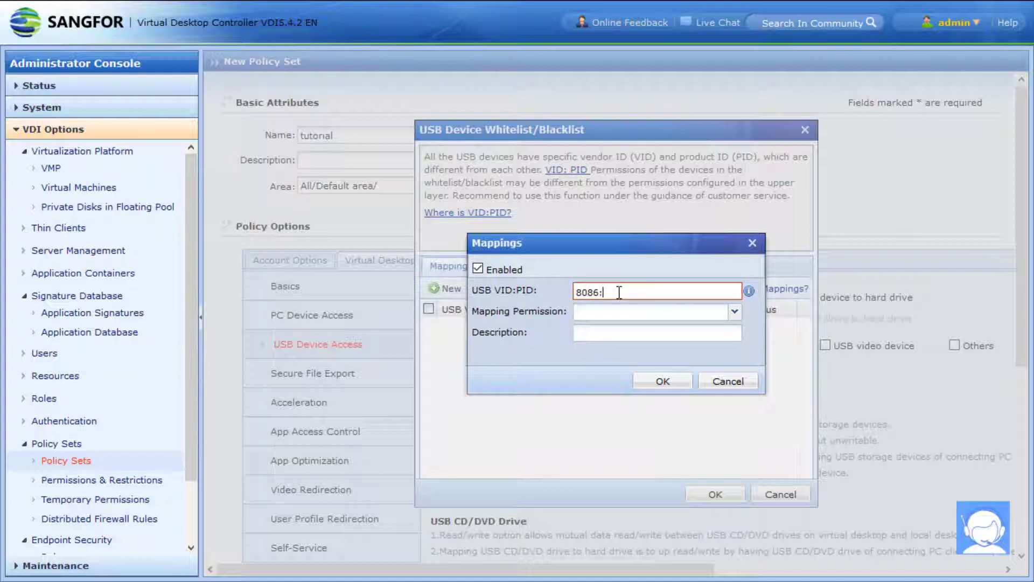
pyautogui.write(':7020')
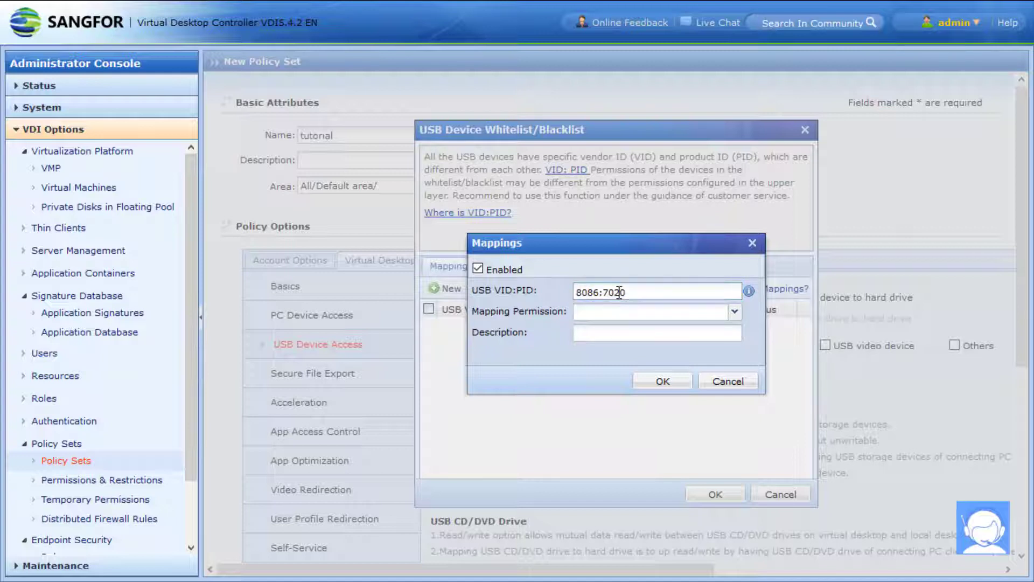
pyautogui.click(675, 316)
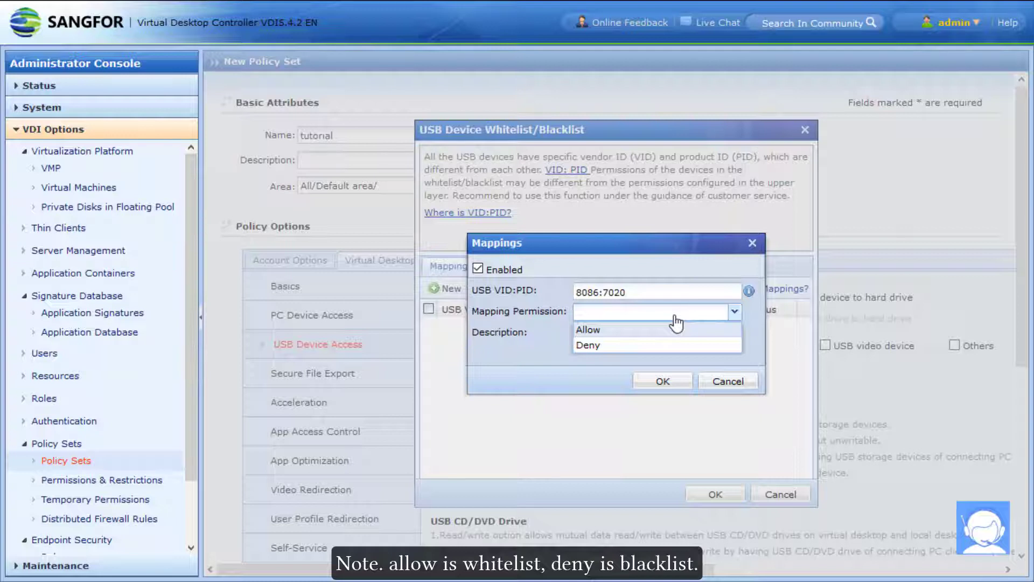
pyautogui.click(688, 330)
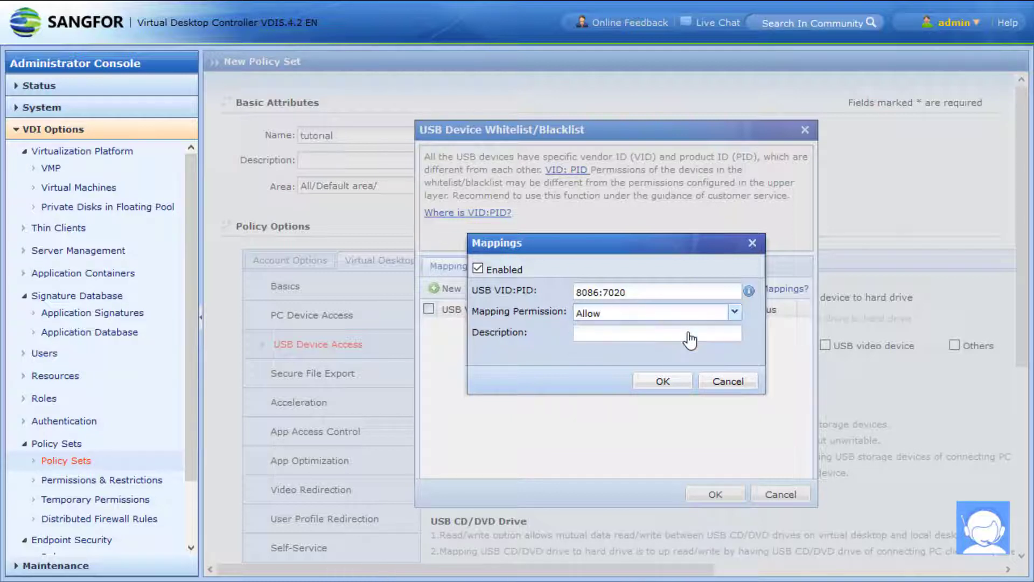
# Step: Describe the mapping as "allow usb" and confirm it together with the USB whitelist/blacklist
pyautogui.click(675, 339)
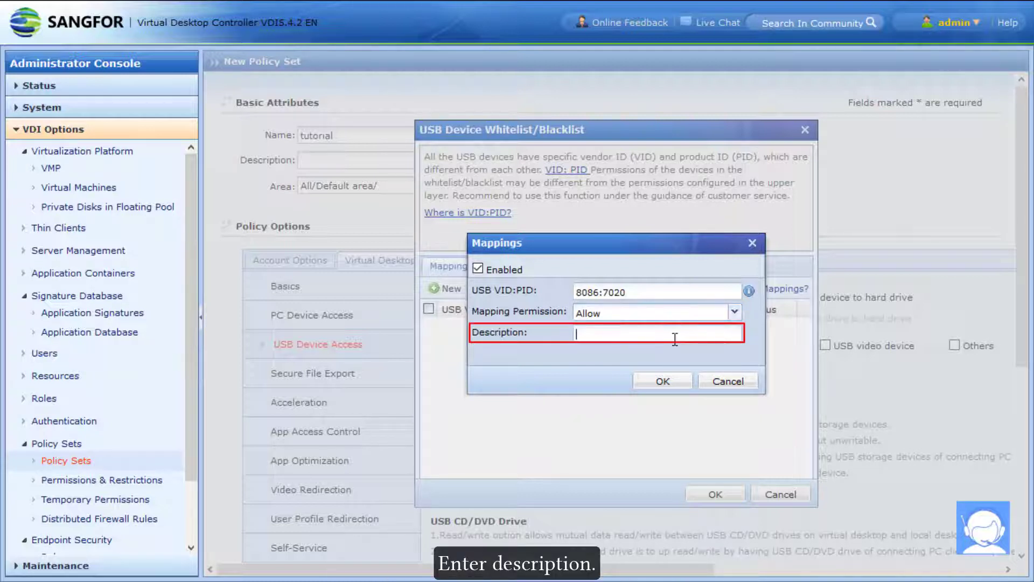
pyautogui.write('allow')
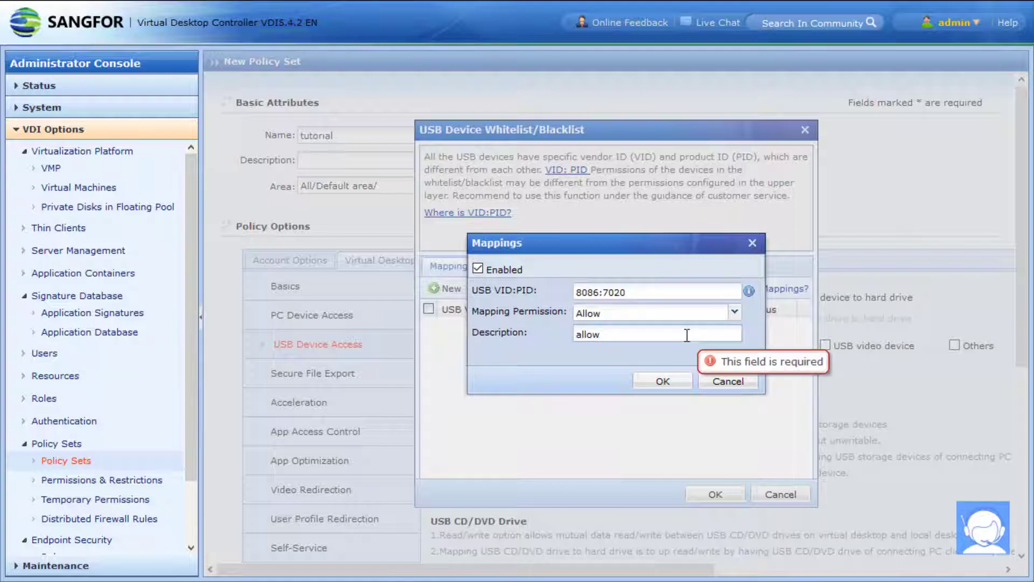
pyautogui.write(' 808')
pyautogui.press('BackSpace')
pyautogui.press('BackSpace')
pyautogui.press('BackSpace')
pyautogui.write('usb')
pyautogui.click(663, 381)
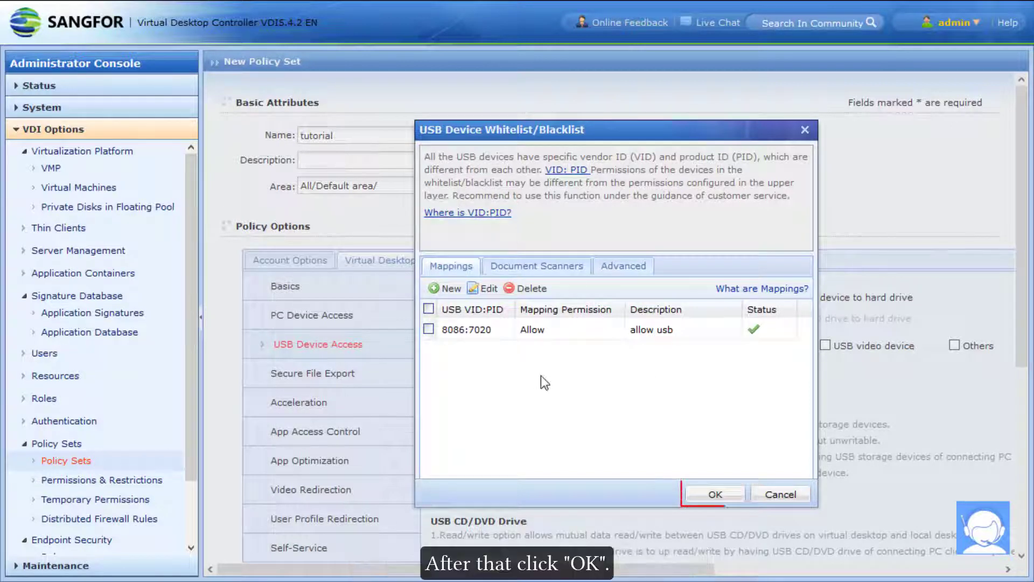
pyautogui.click(742, 501)
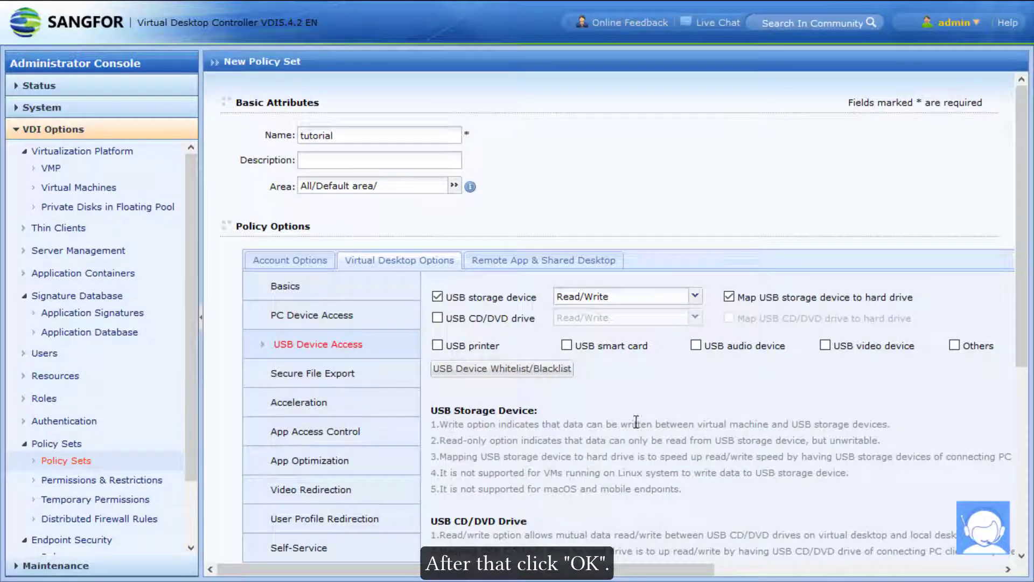
# Step: Save the new policy set and apply the configuration changes
pyautogui.scroll(-5, 635, 428)
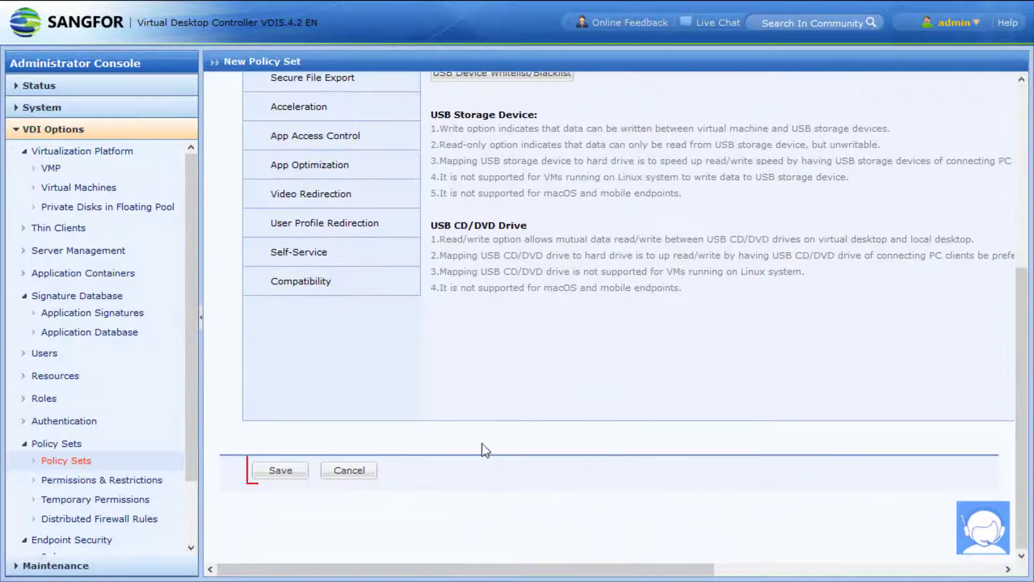
pyautogui.click(297, 471)
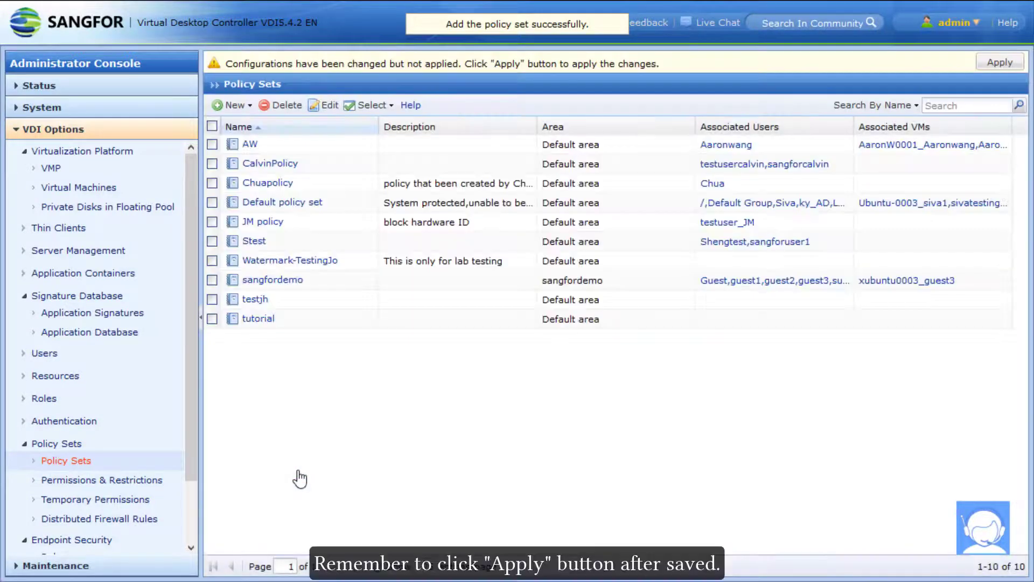
pyautogui.click(994, 66)
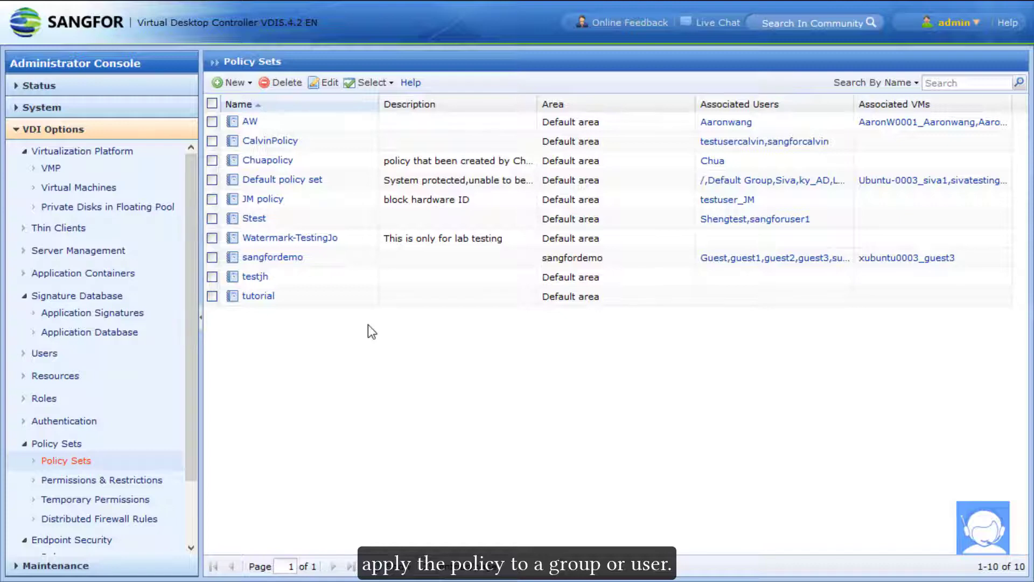
# Step: Edit the only local user in the preselected user group and replace the default policy set with "tutorial"
pyautogui.click(95, 359)
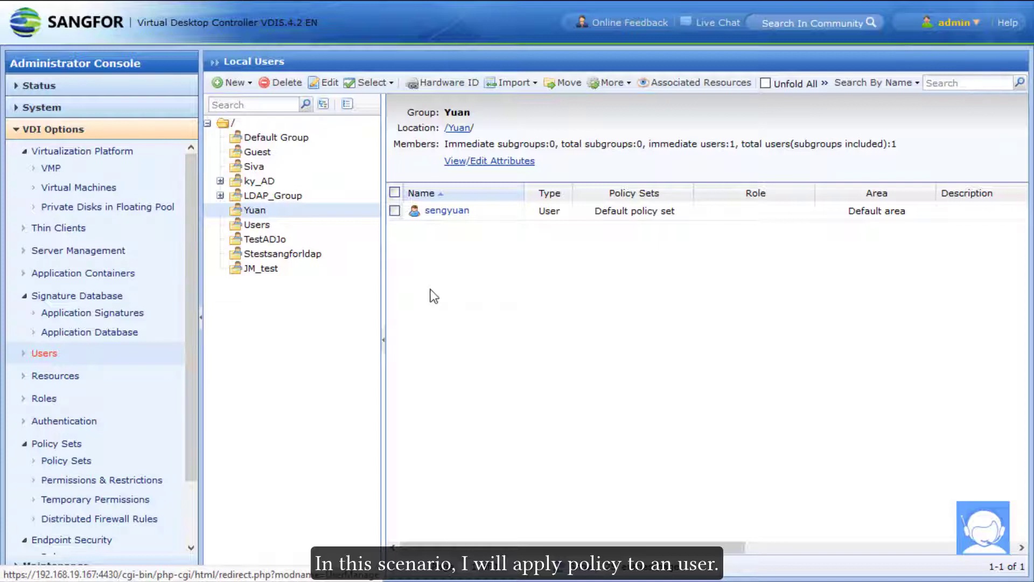
pyautogui.click(454, 214)
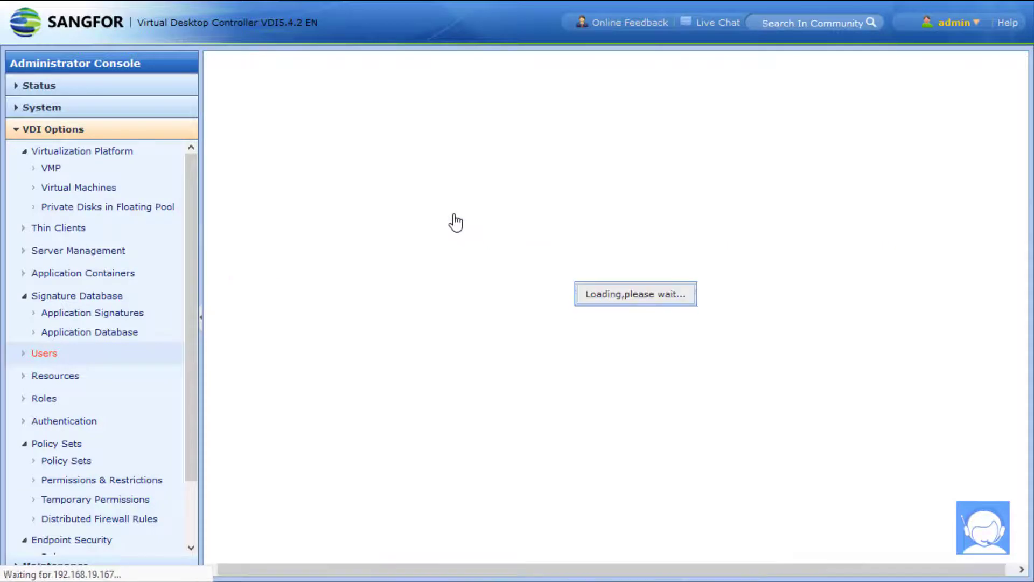
pyautogui.scroll(-3, 458, 298)
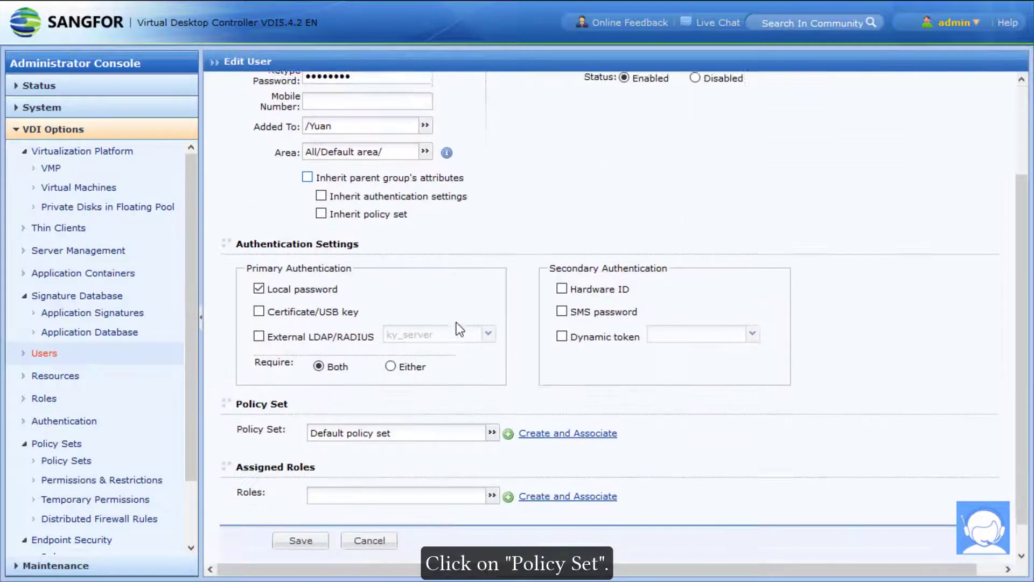
pyautogui.click(473, 405)
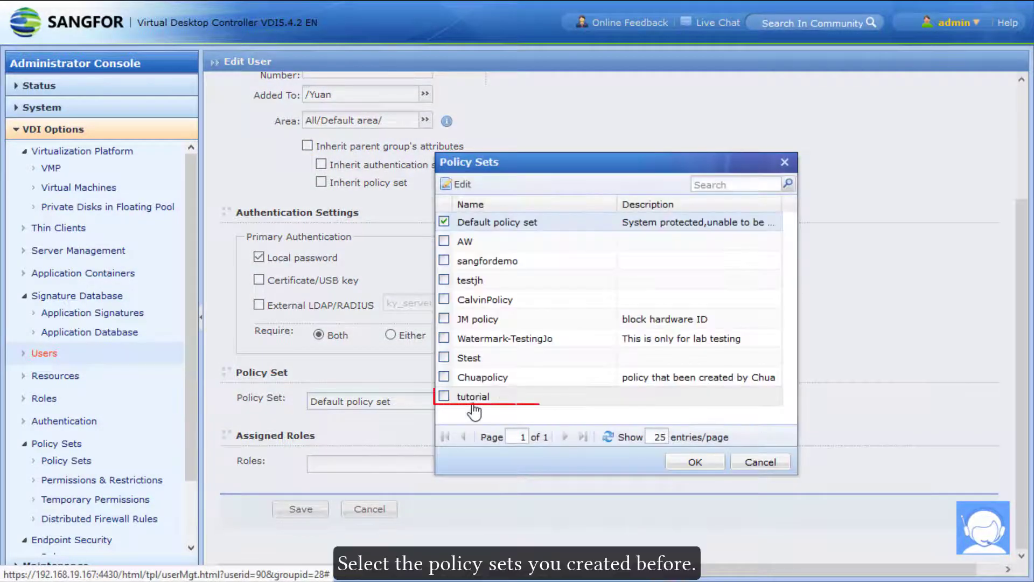
pyautogui.click(444, 222)
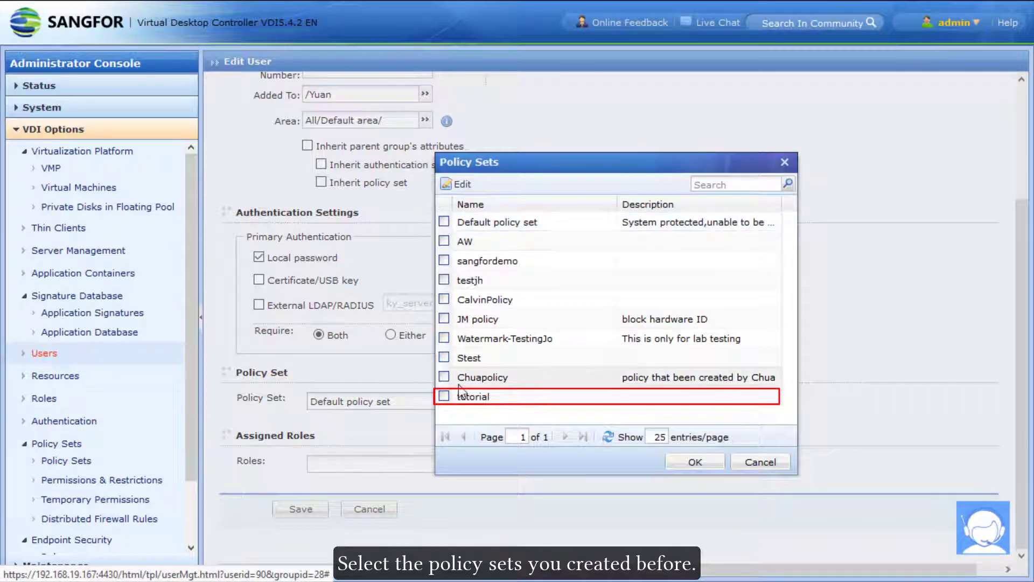
pyautogui.click(443, 395)
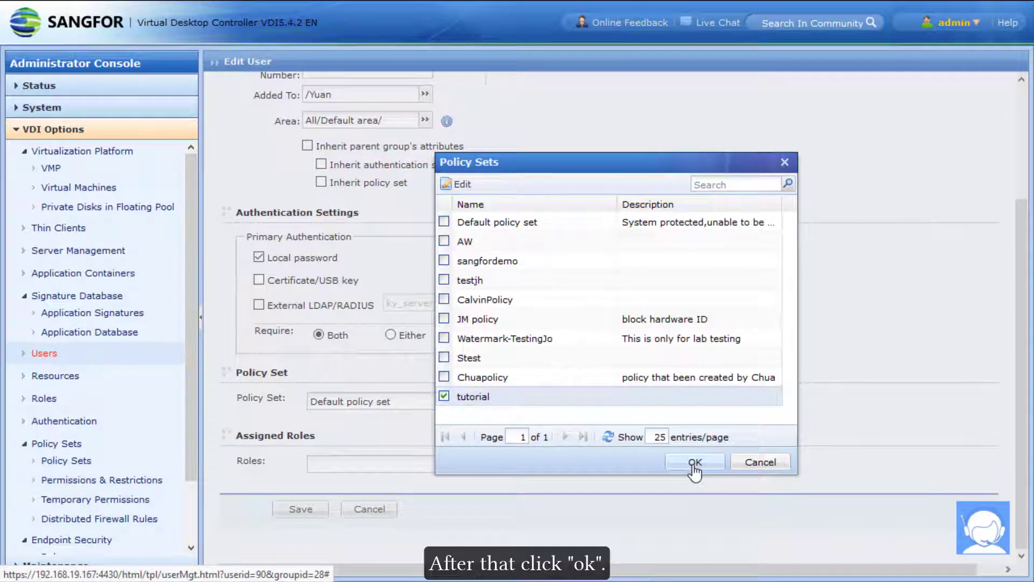
pyautogui.click(695, 463)
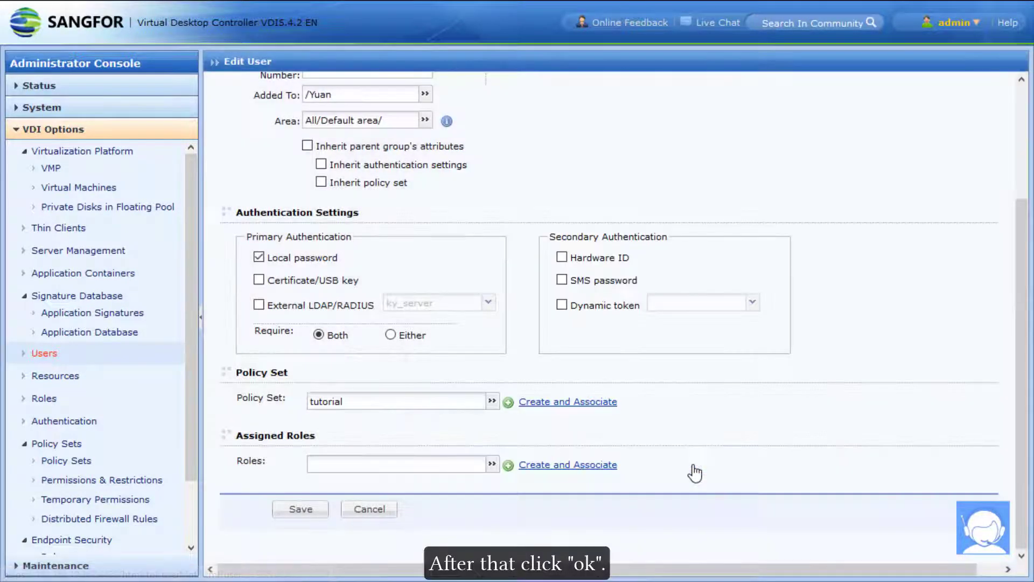
# Step: Save the edited user without storing the password in the browser, and apply the configuration changes
pyautogui.click(301, 509)
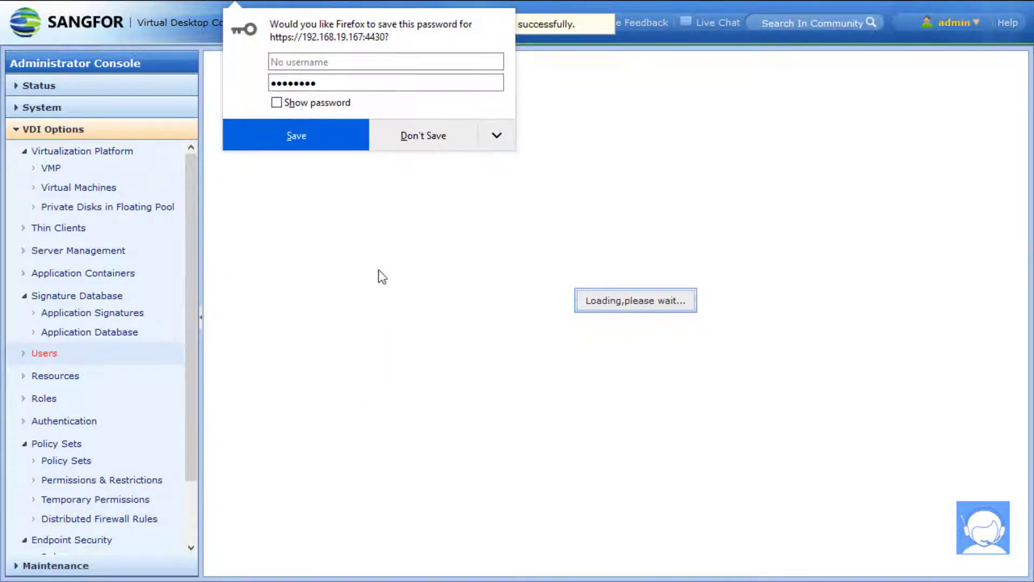
pyautogui.click(419, 135)
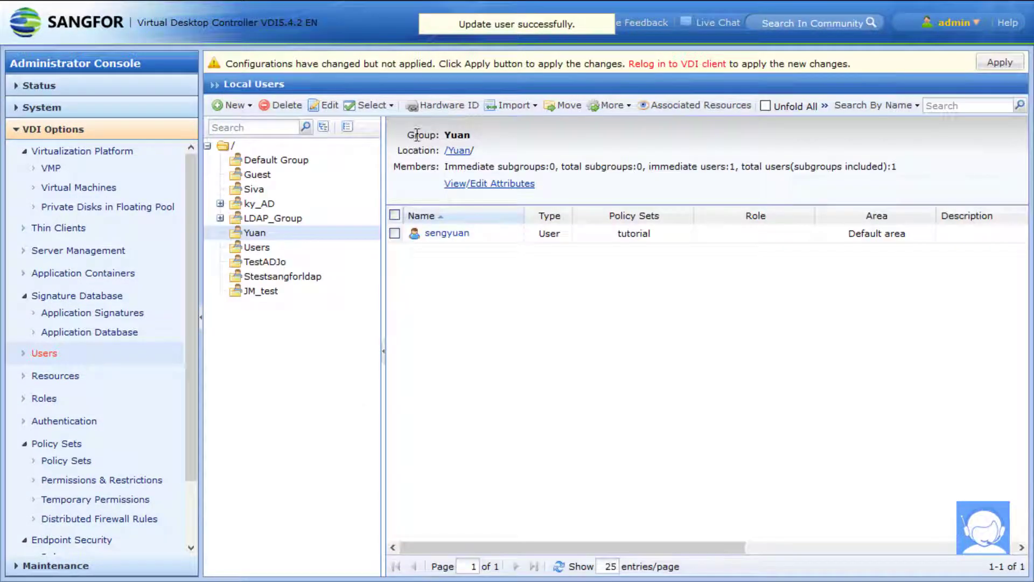
pyautogui.click(1000, 64)
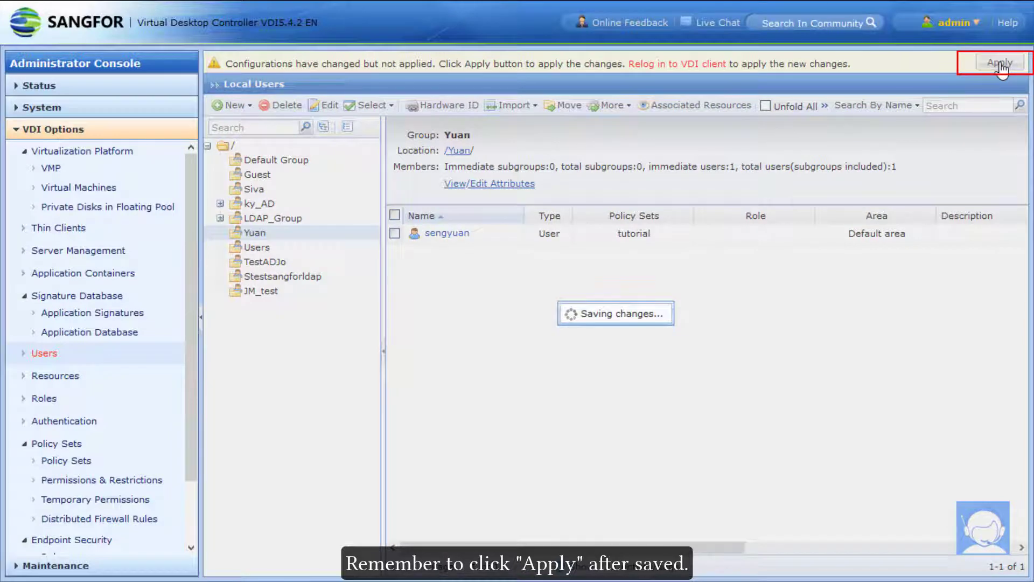